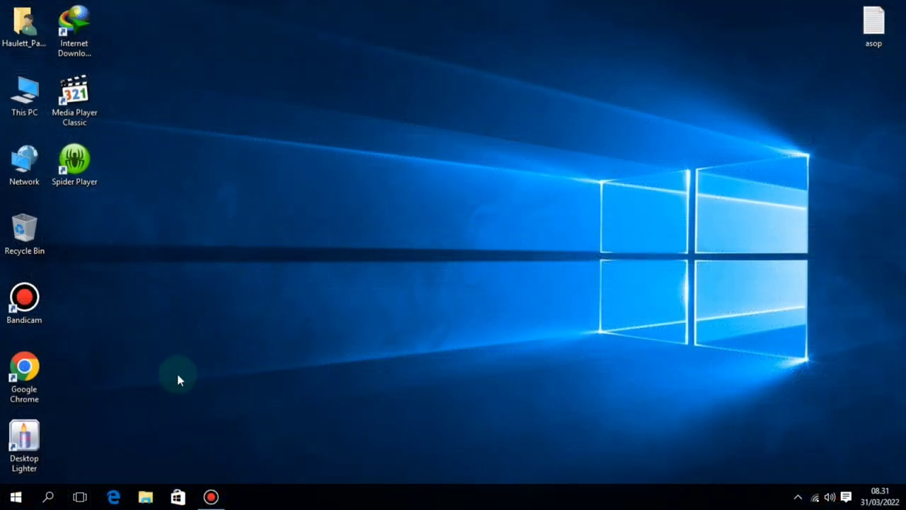
Restart the PC into advanced startup from the Recovery section of the Update & security settings
left_click(16, 497)
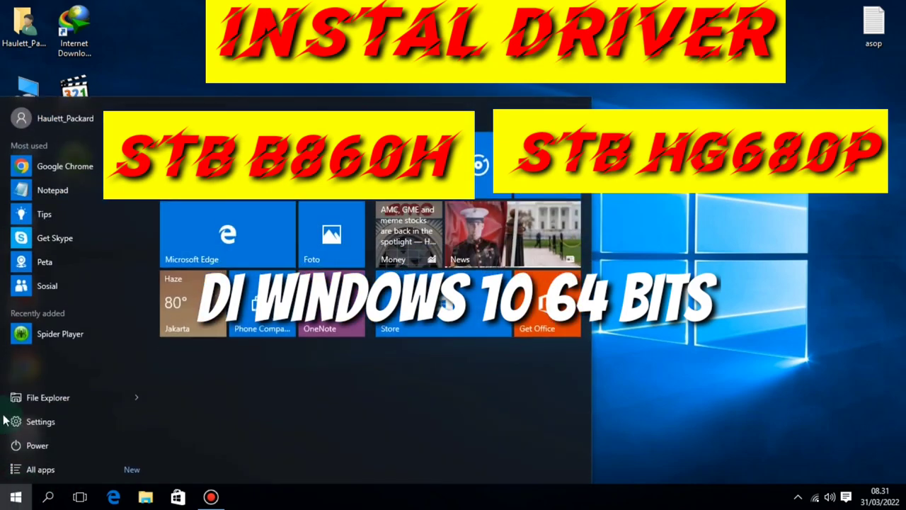
left_click(28, 422)
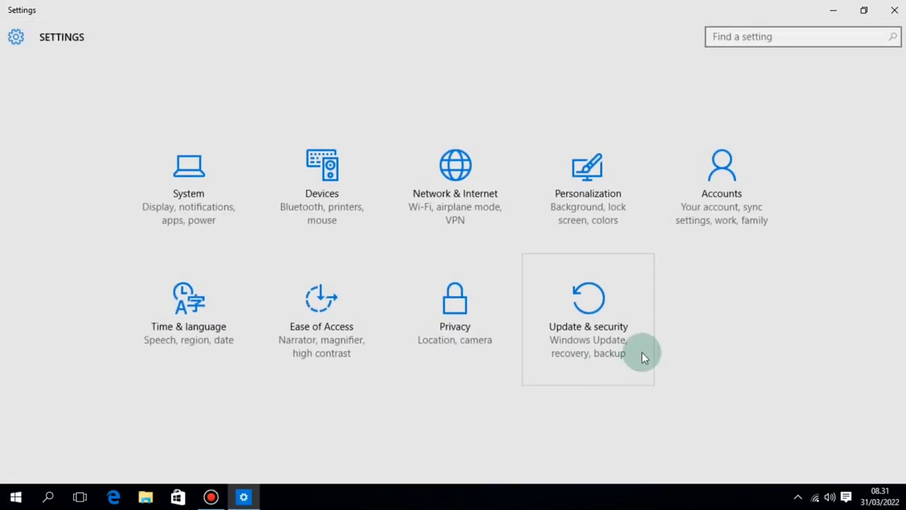
left_click(578, 309)
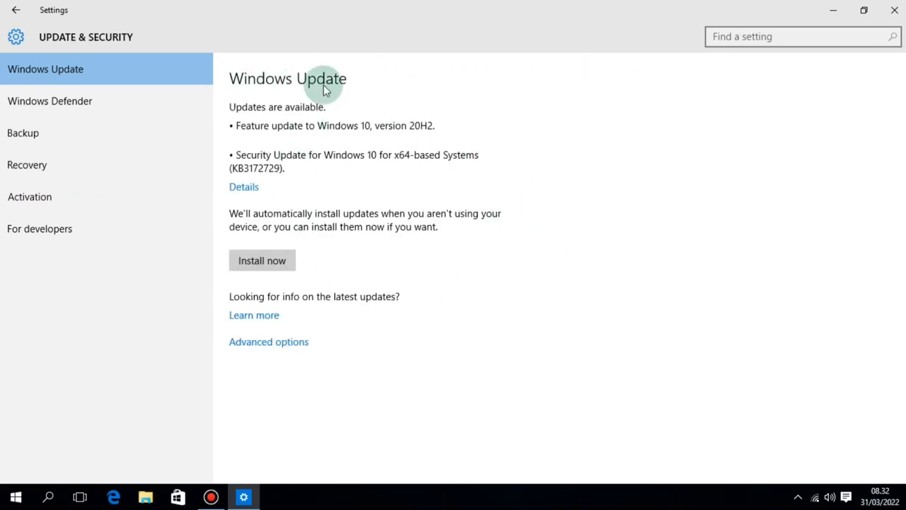
left_click(30, 173)
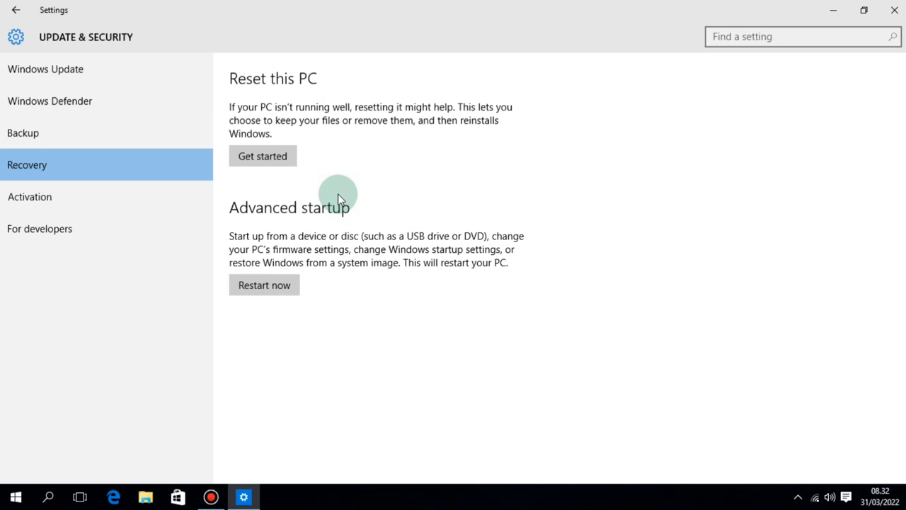
left_click(267, 286)
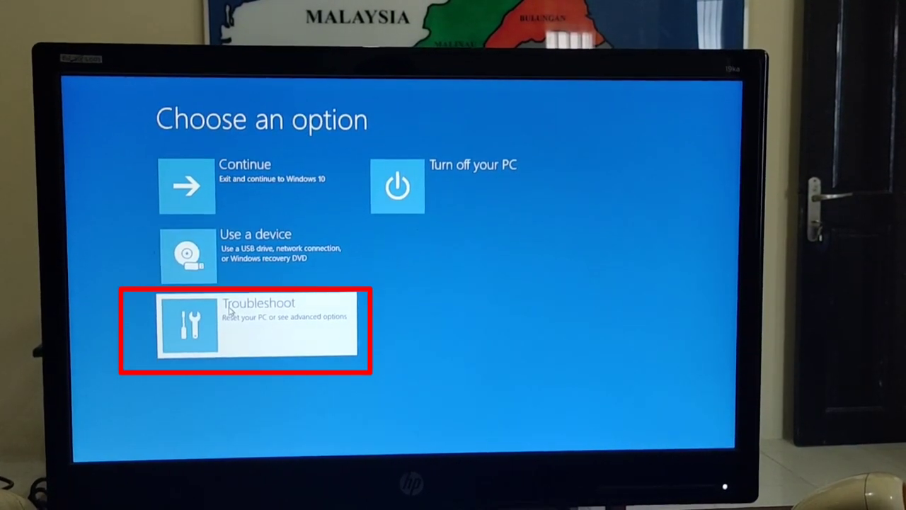
Go through the advanced troubleshooting options to Startup Settings and restart the PC to change Windows startup behavior
left_click(228, 309)
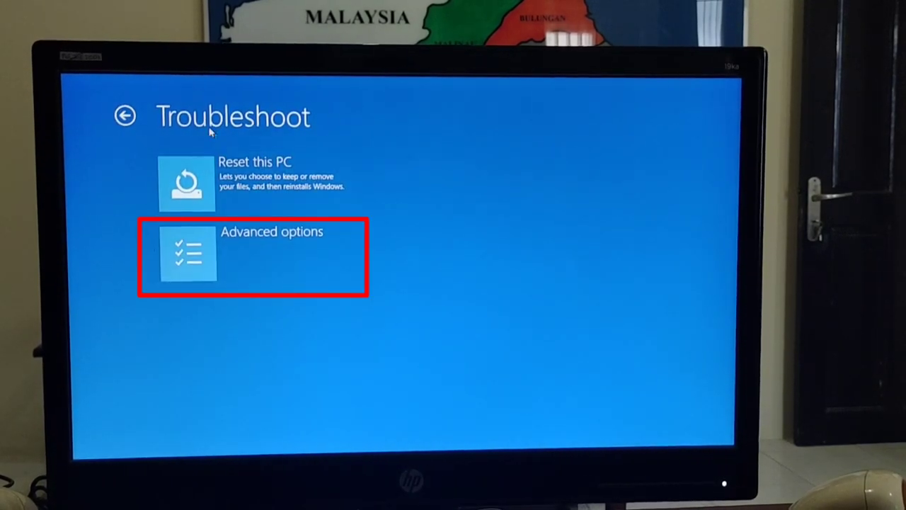
left_click(253, 241)
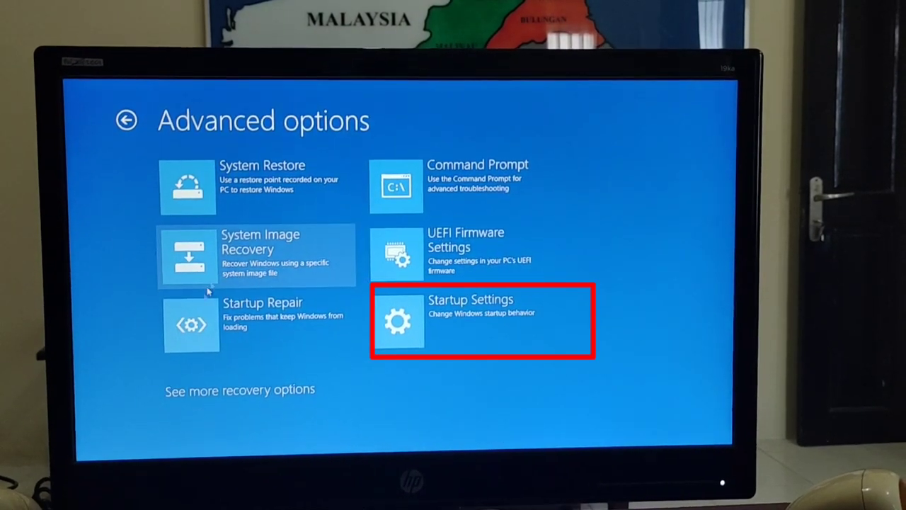
left_click(412, 308)
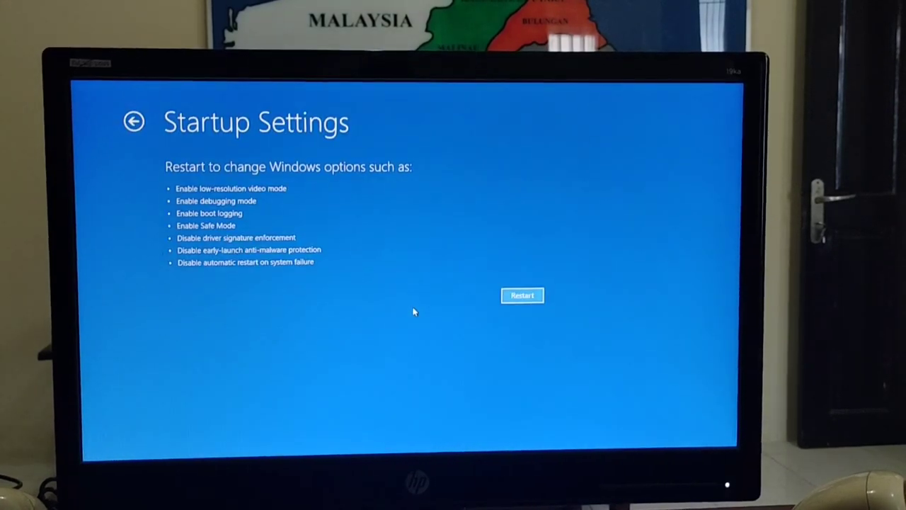
left_click(522, 291)
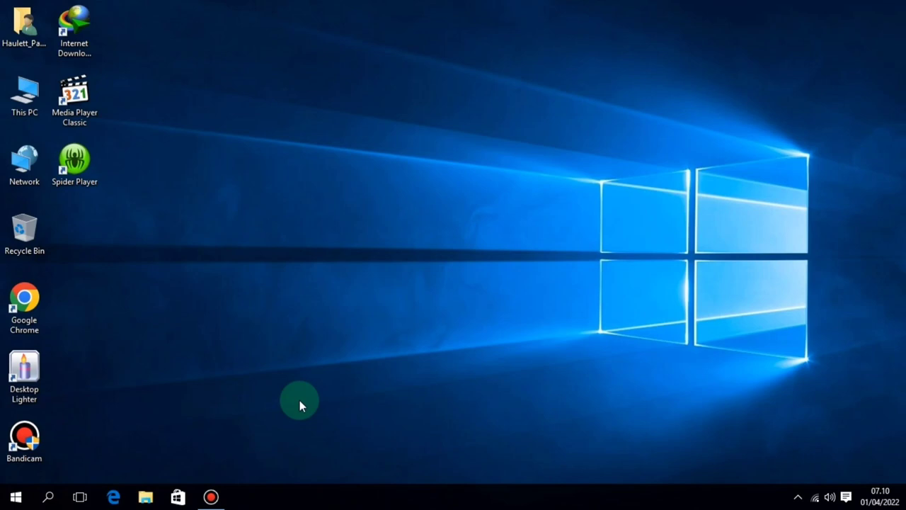
Search Windows for "defender", turn off Real-time protection in the Windows Defender settings, and close Settings
left_click(48, 498)
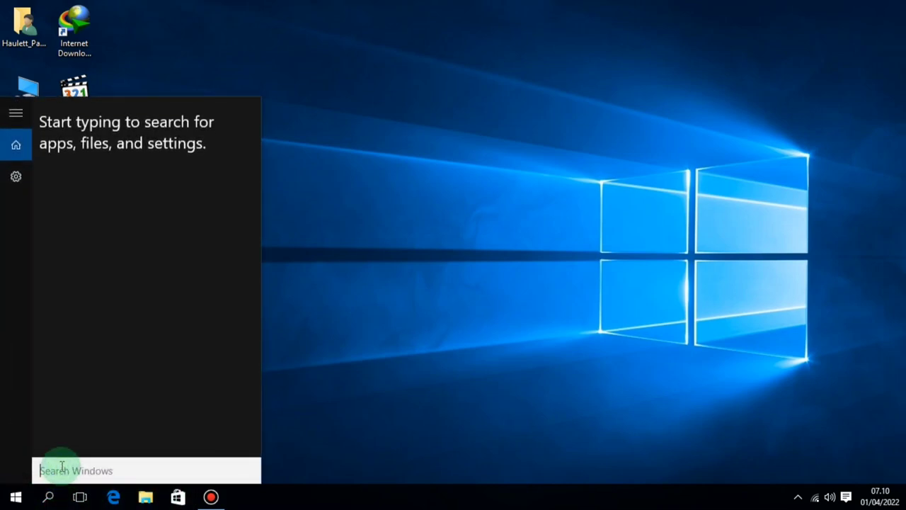
type("def")
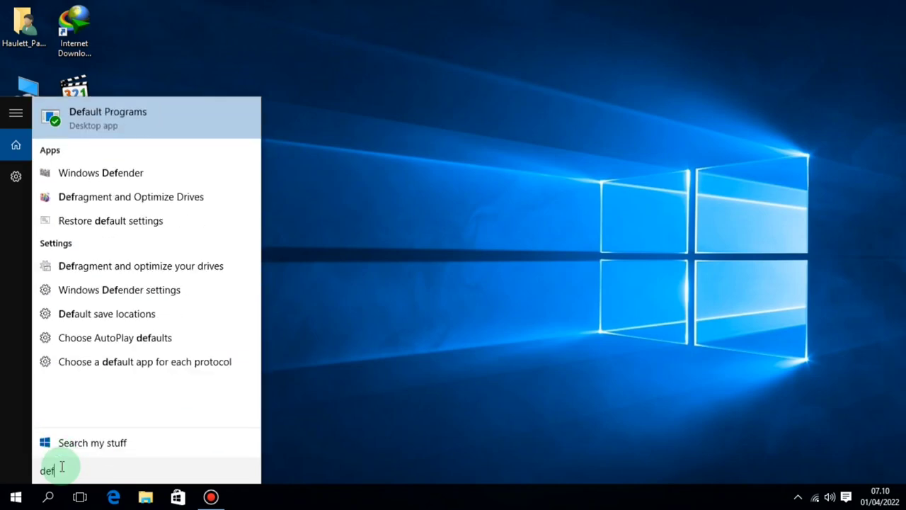
type("ender")
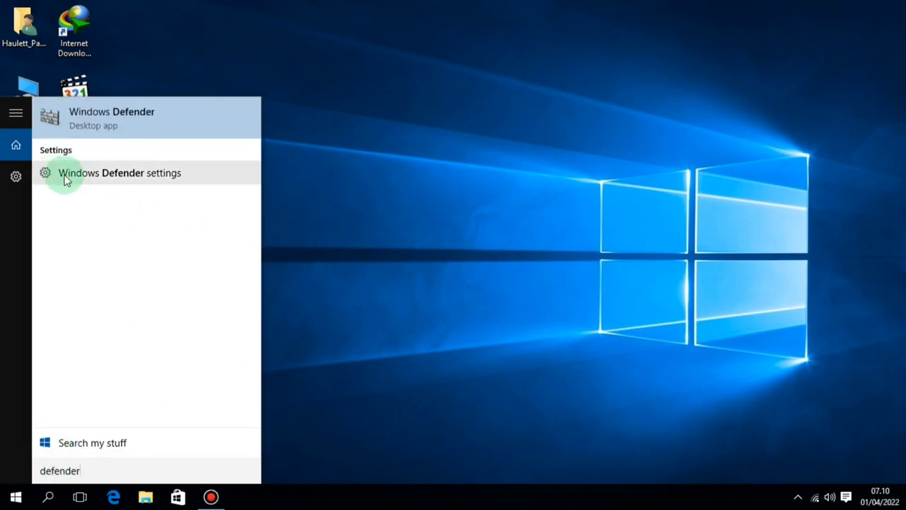
left_click(163, 175)
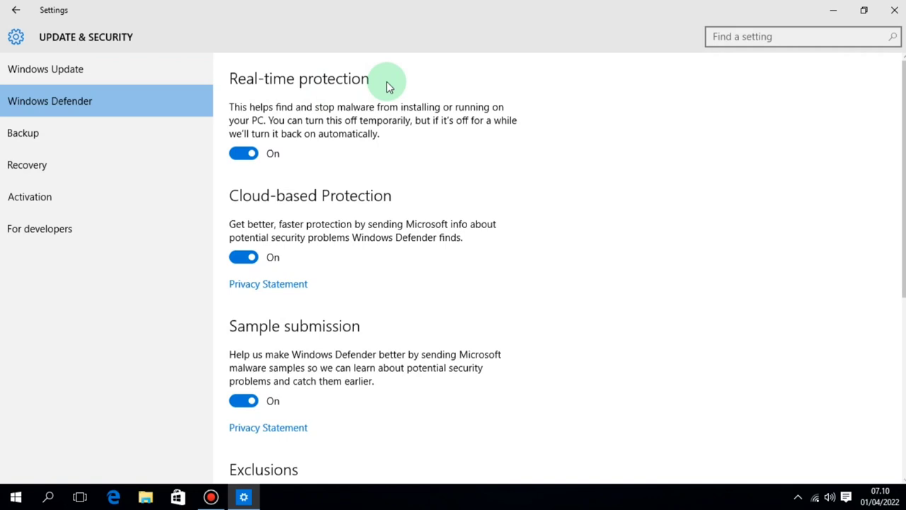
left_click(245, 154)
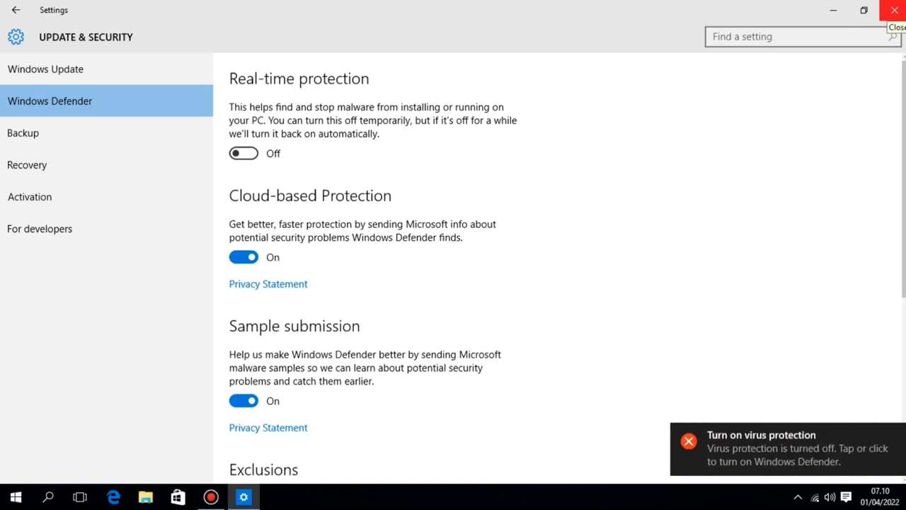
left_click(894, 9)
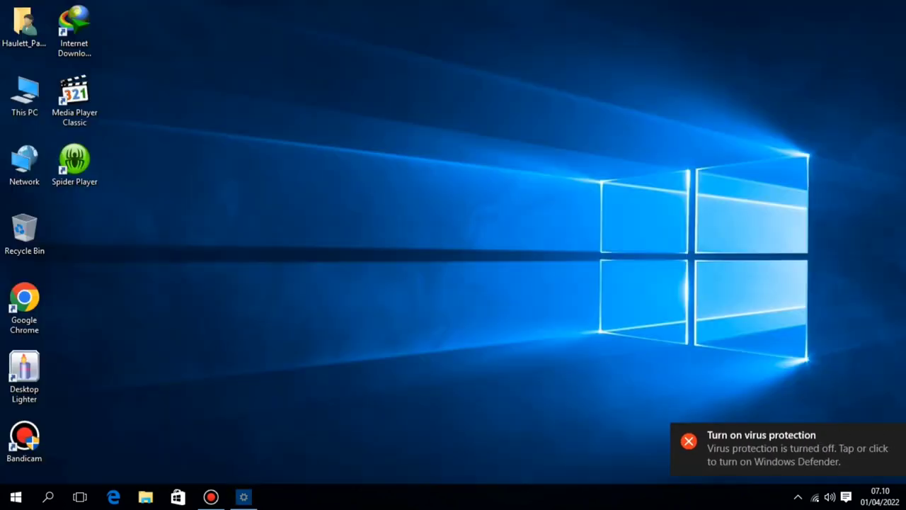
Open Device Manager from the properties of This PC and scan the Computer category for hardware changes
right_click(24, 97)
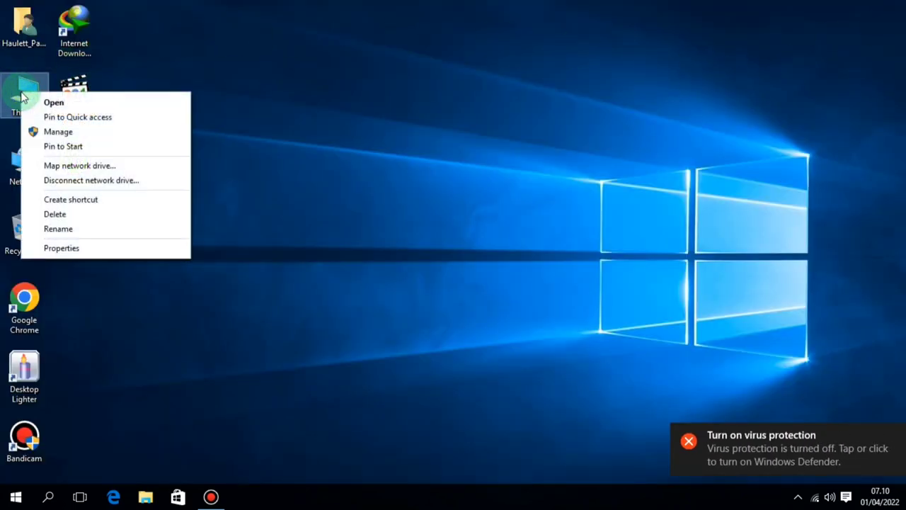
left_click(57, 249)
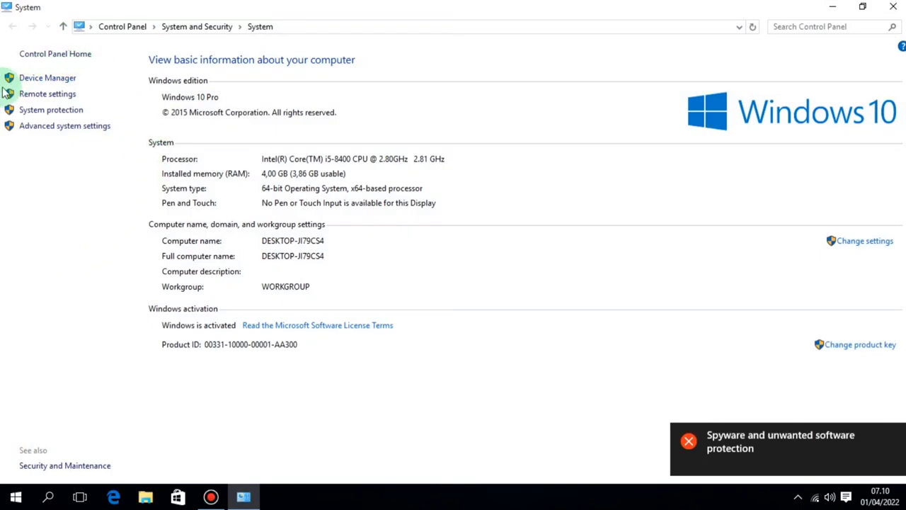
left_click(47, 81)
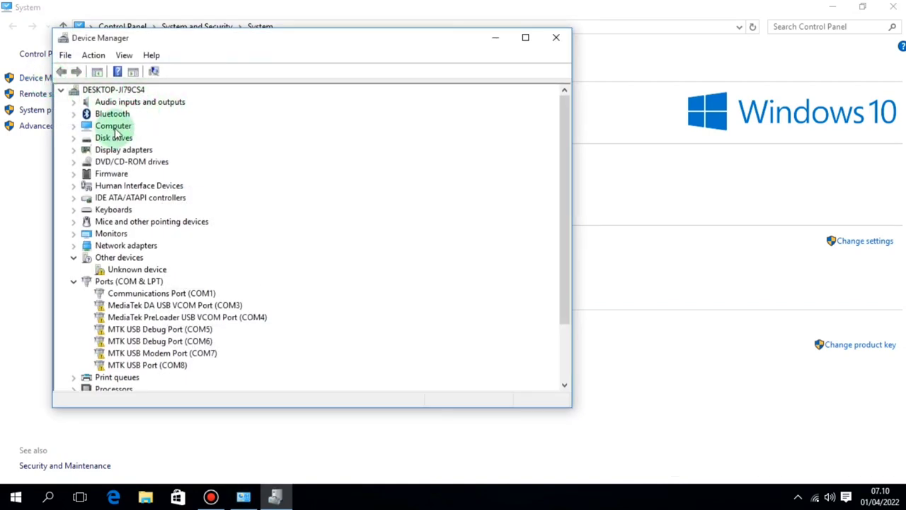
right_click(113, 127)
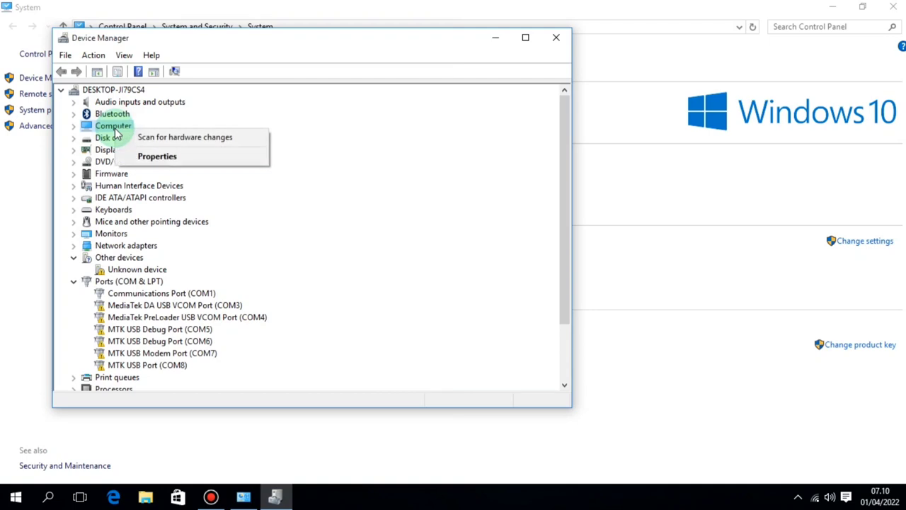
left_click(153, 136)
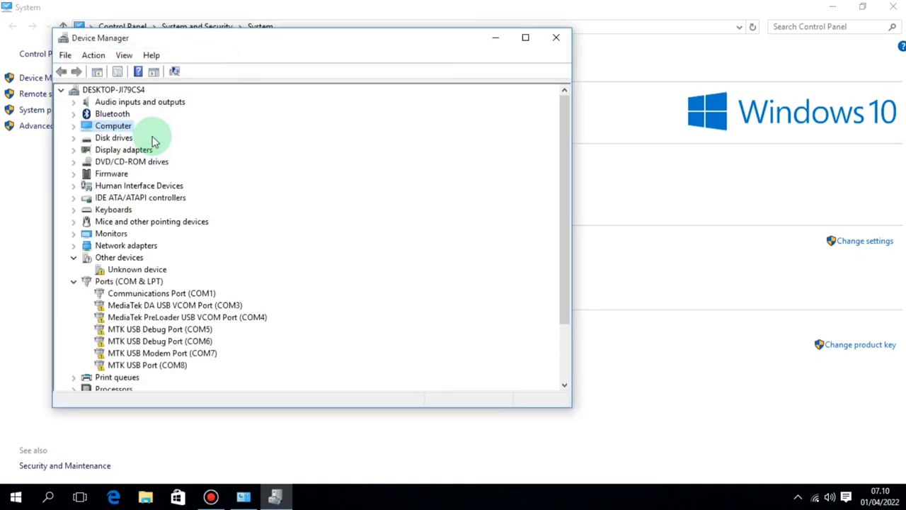
Start adding legacy hardware, choose manual selection from a list, and continue to the driver selection for all devices
left_click(94, 56)
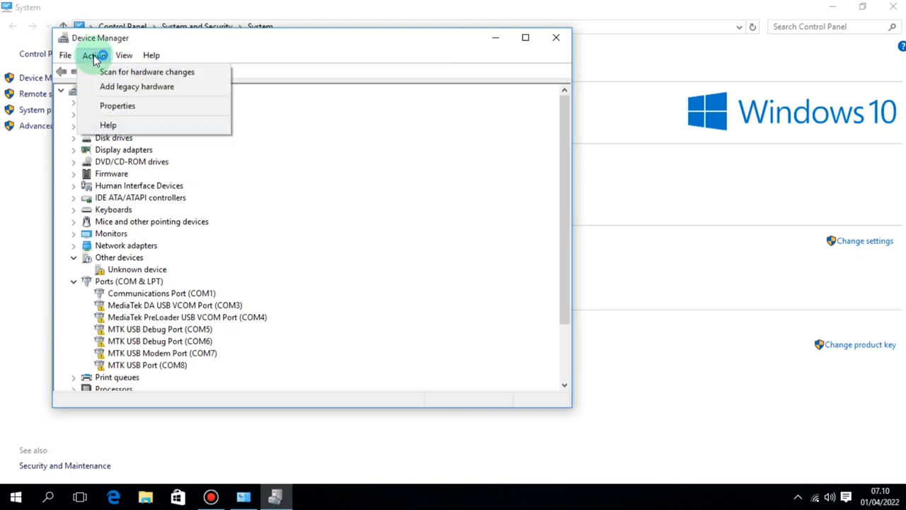
left_click(157, 88)
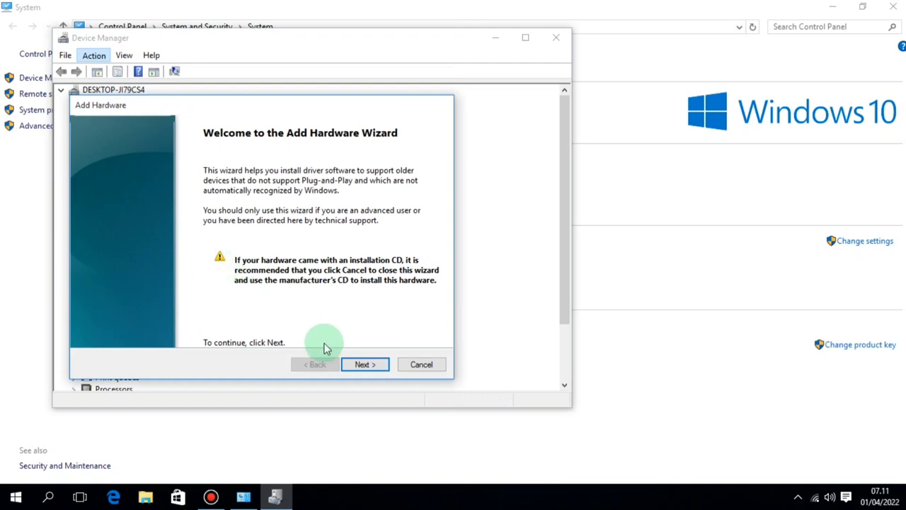
left_click(362, 364)
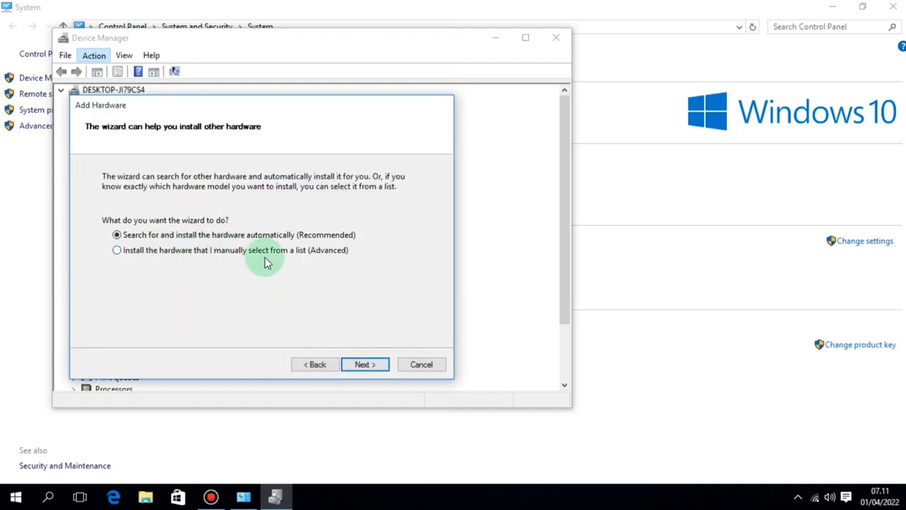
left_click(119, 250)
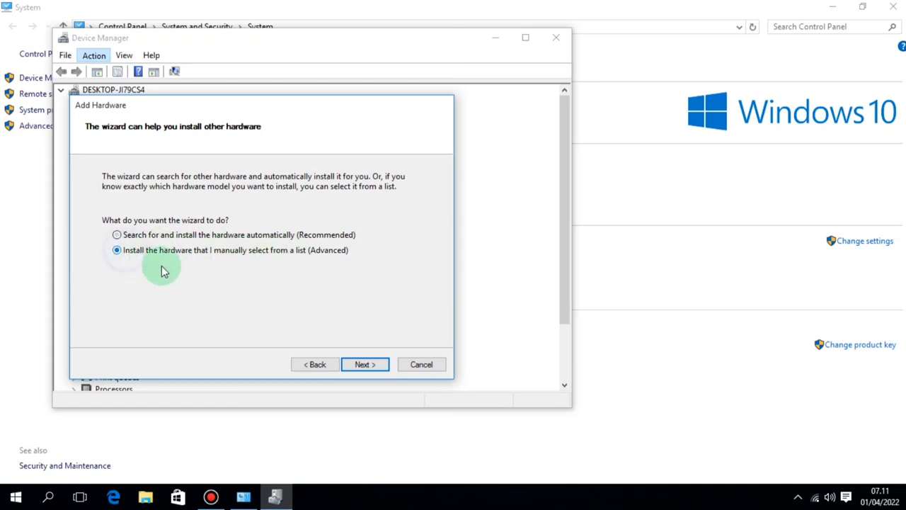
left_click(363, 364)
left_click(375, 366)
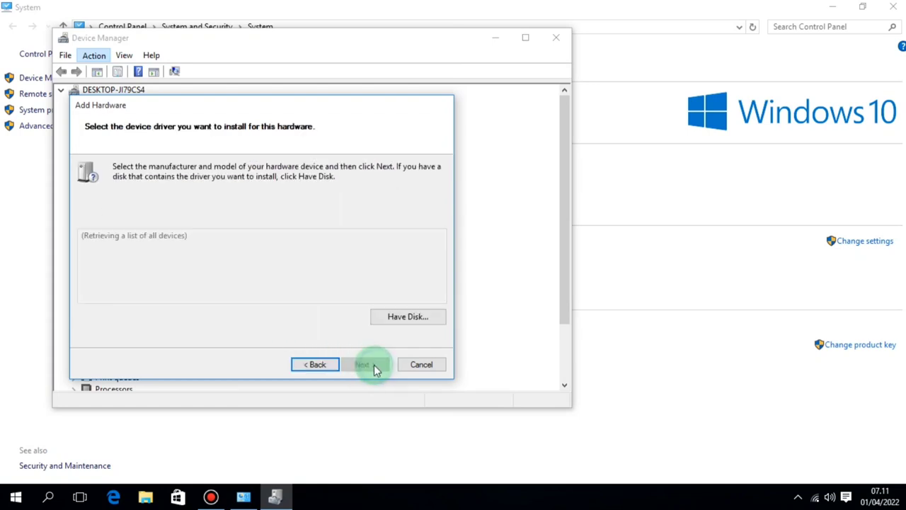
Load the driver from disk using the WorldCup_Device setup file in the amilogic_usb_drivers folder
left_click(417, 318)
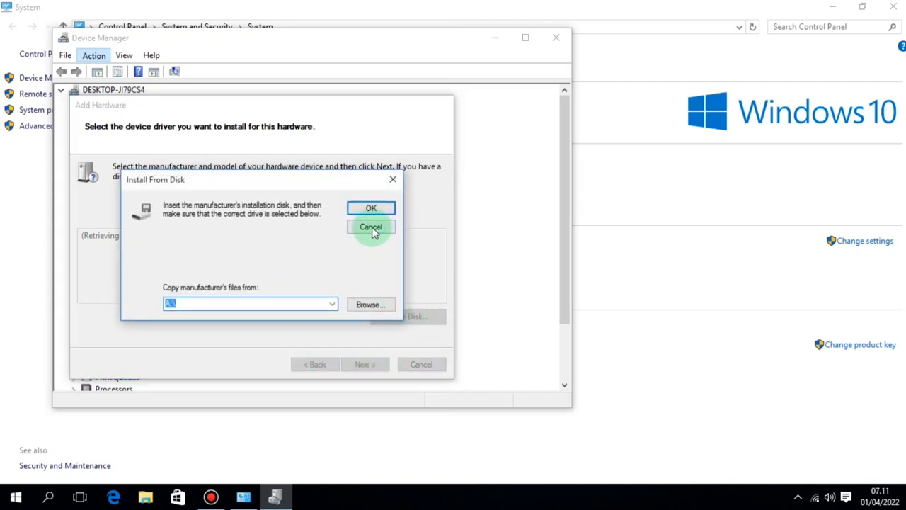
left_click(367, 305)
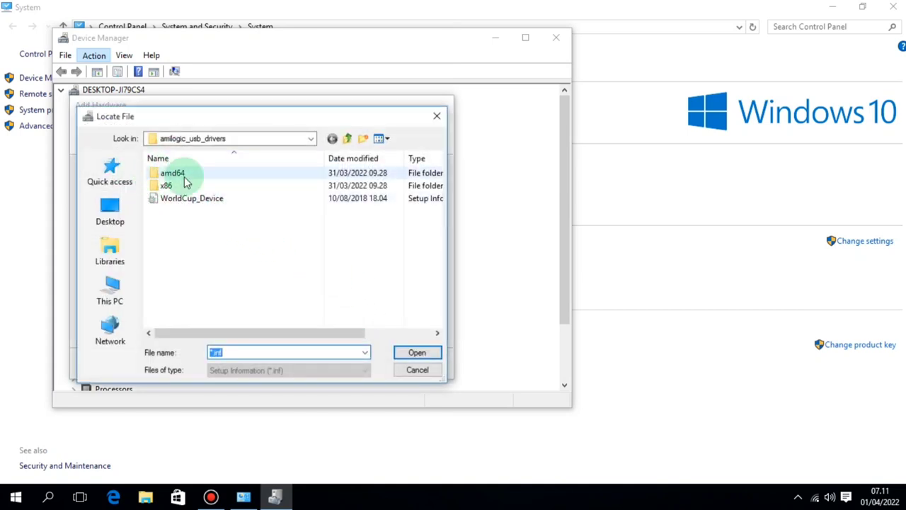
left_click(202, 199)
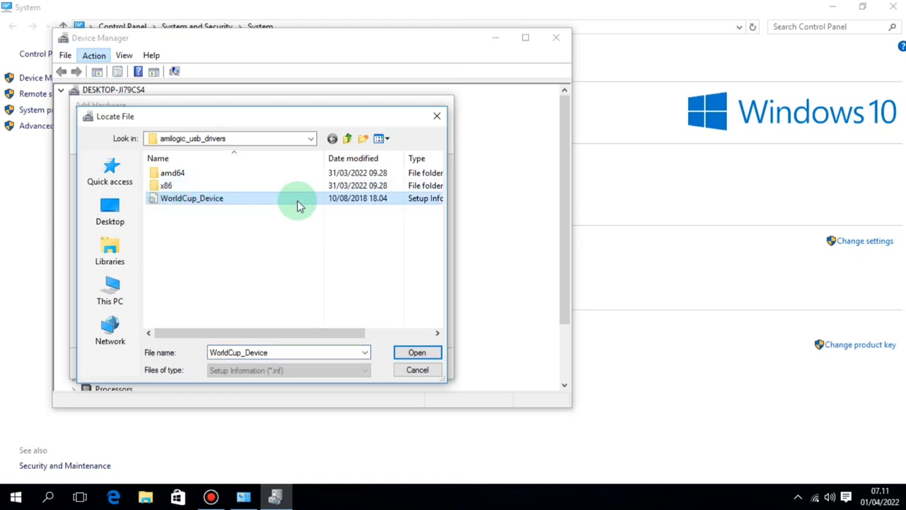
left_click(419, 352)
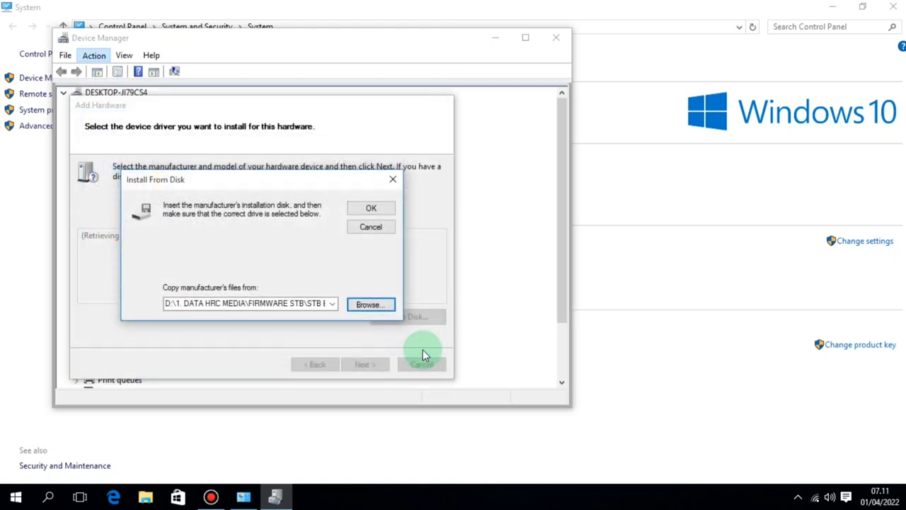
left_click(381, 206)
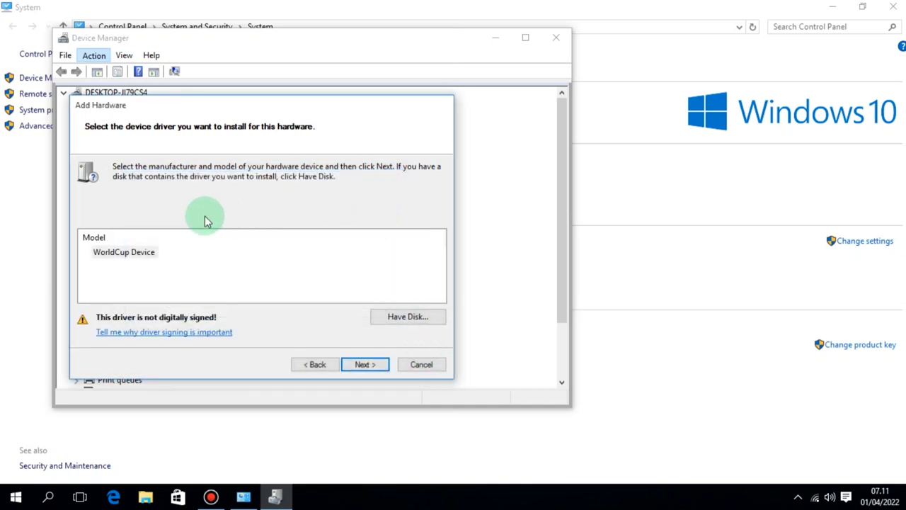
Install the WorldCup Device model, finish the Add Hardware wizard, and close Device Manager
left_click(121, 254)
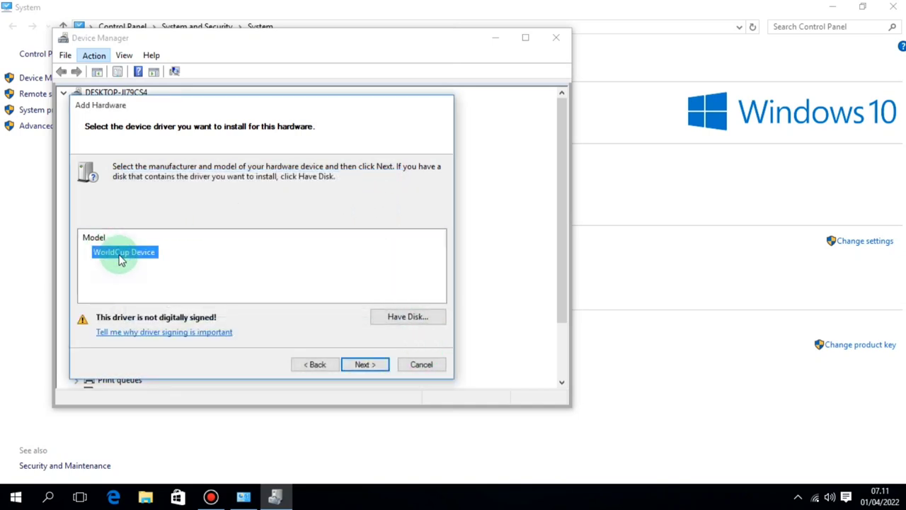
left_click(361, 364)
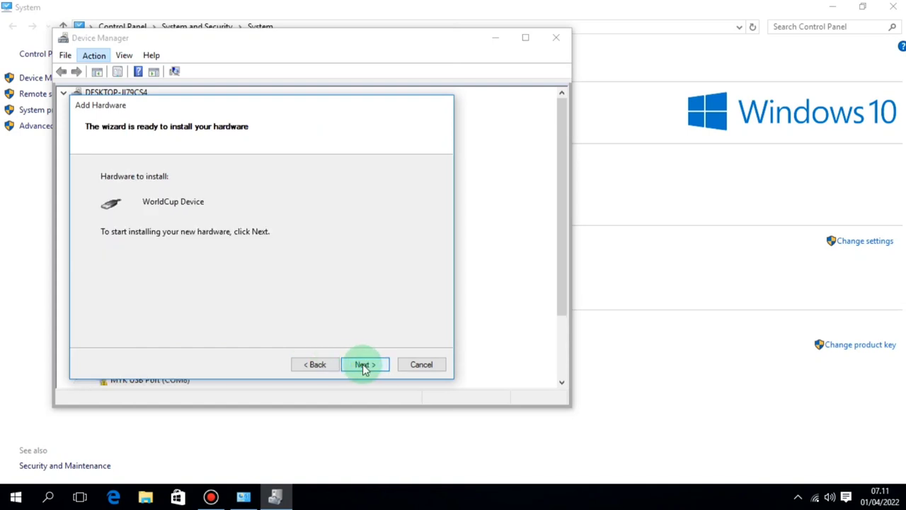
left_click(363, 366)
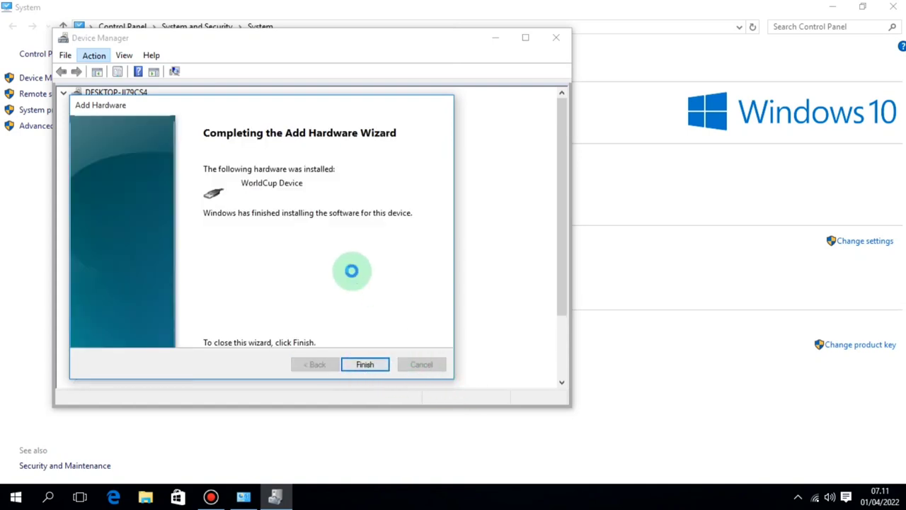
left_click(363, 367)
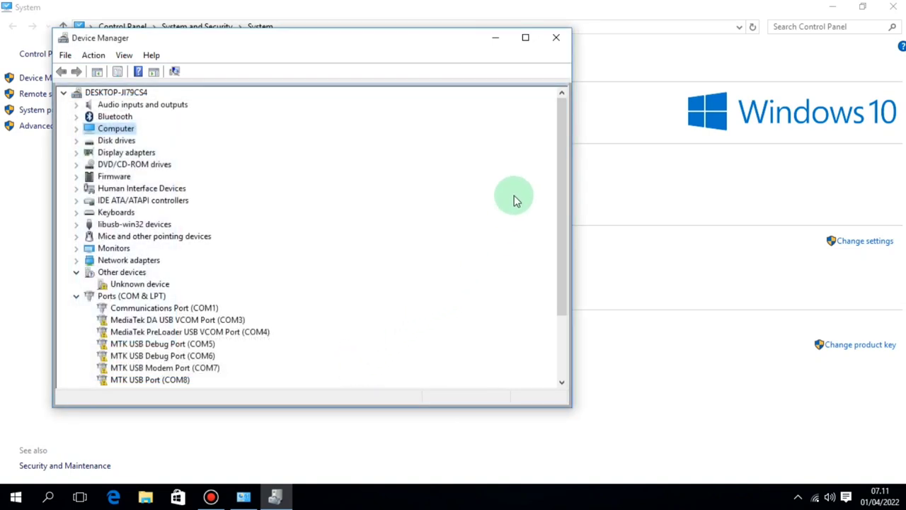
left_click(557, 37)
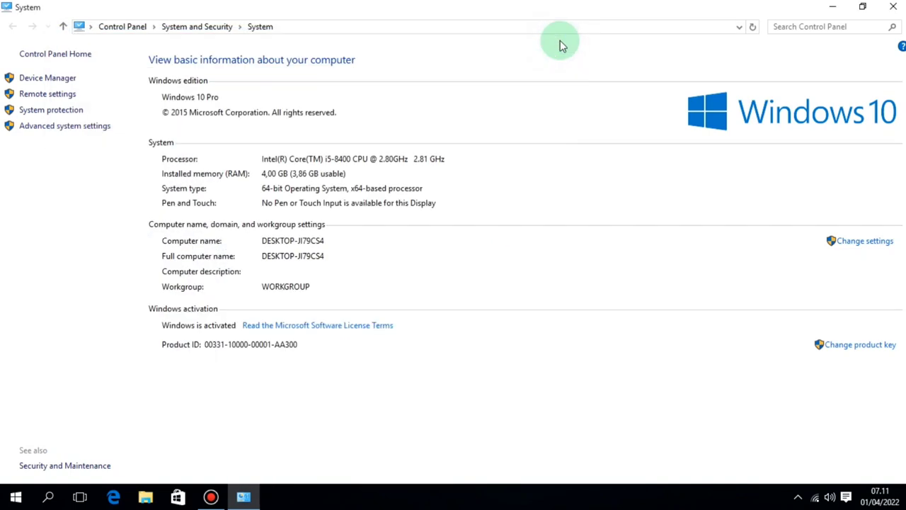
Close the System window and refresh the desktop
left_click(891, 8)
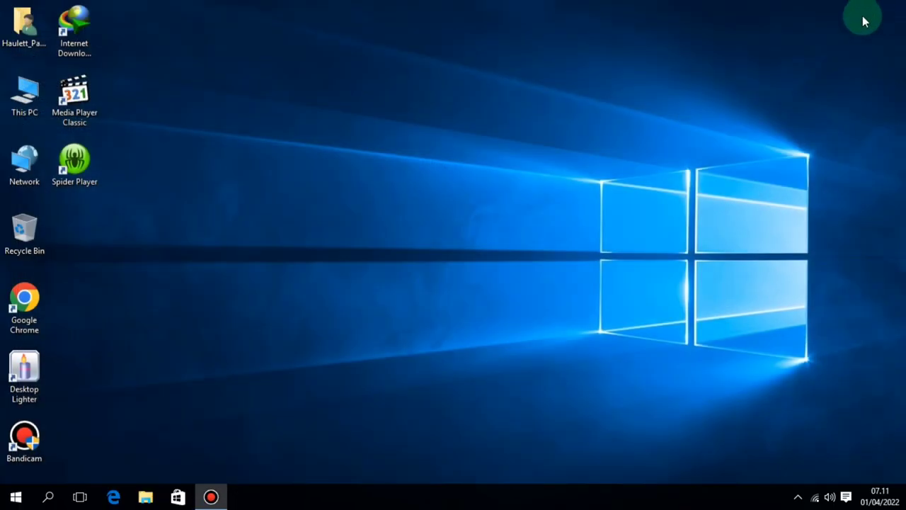
right_click(531, 55)
left_click(562, 90)
right_click(531, 79)
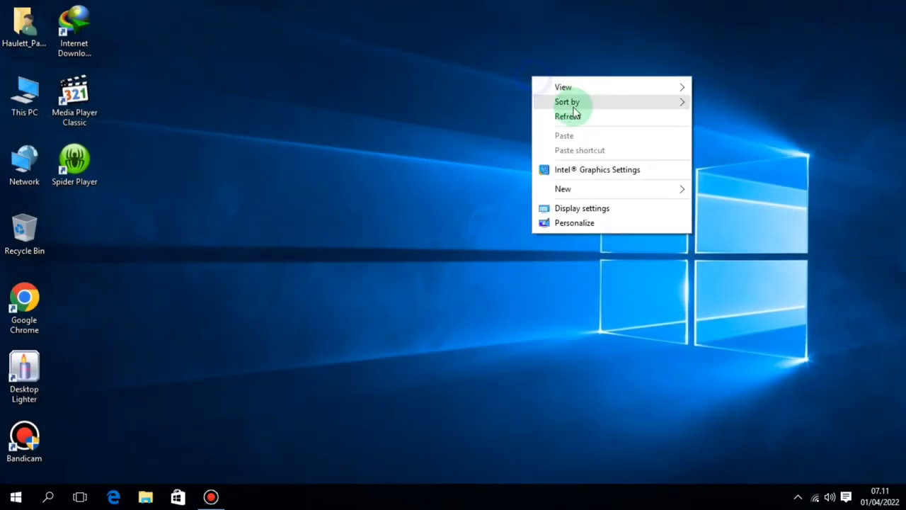
left_click(577, 115)
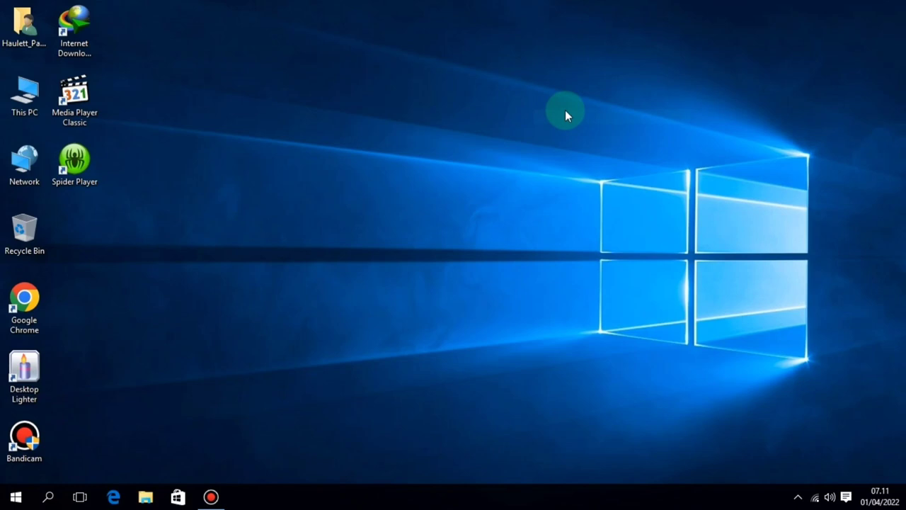
Open Device Manager from This PC's properties and check the WorldCup Device entry under libusb-win32 devices
right_click(41, 95)
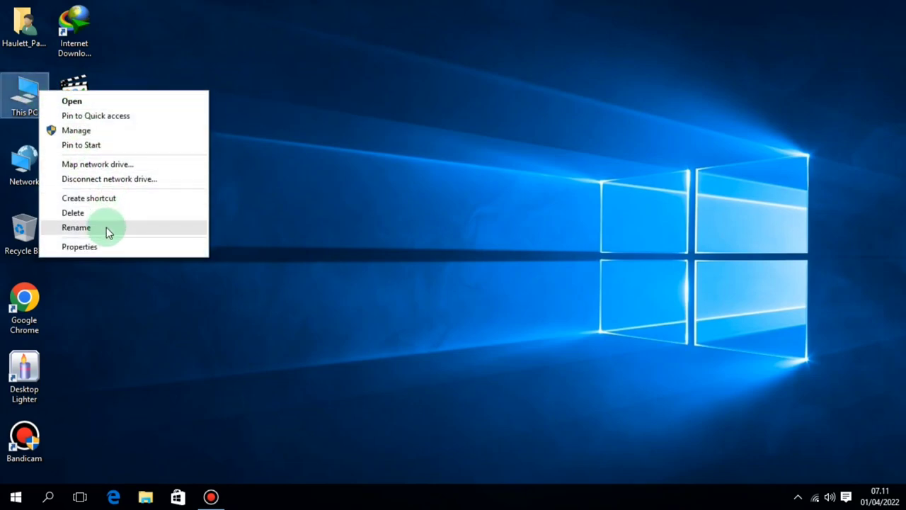
left_click(92, 247)
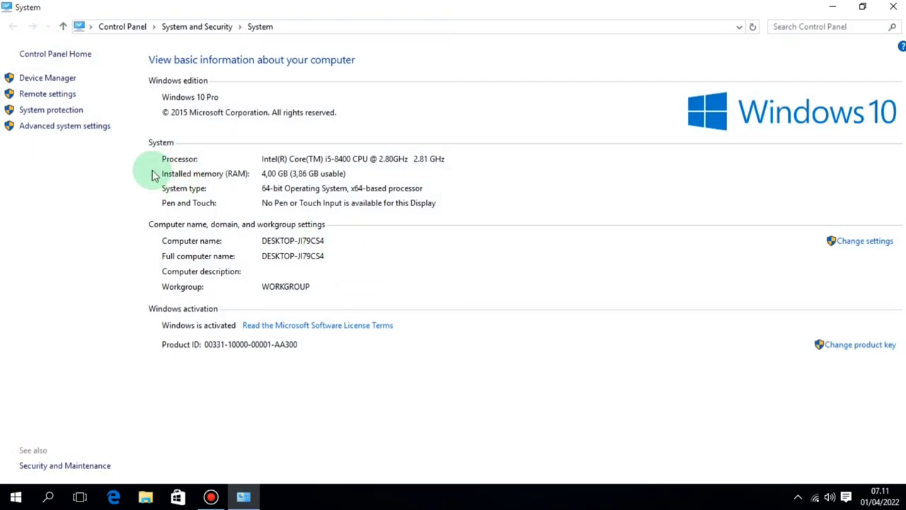
left_click(45, 79)
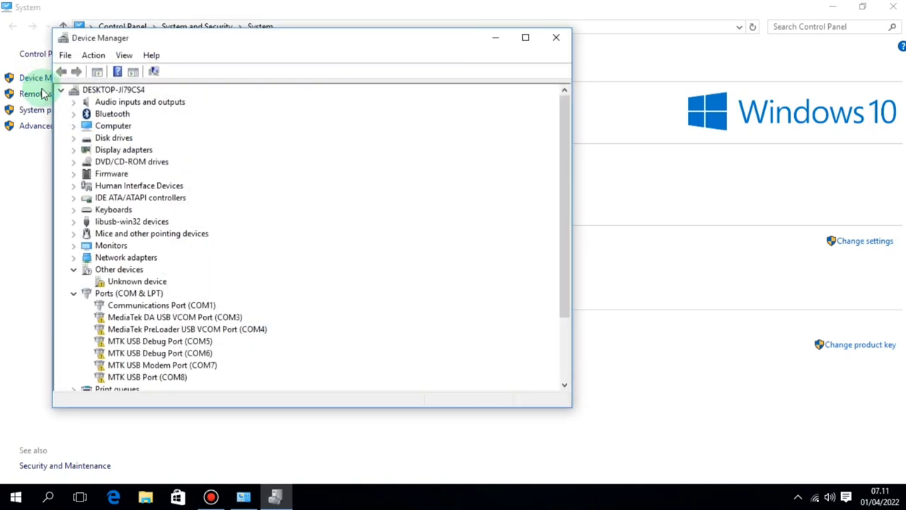
left_click(121, 221)
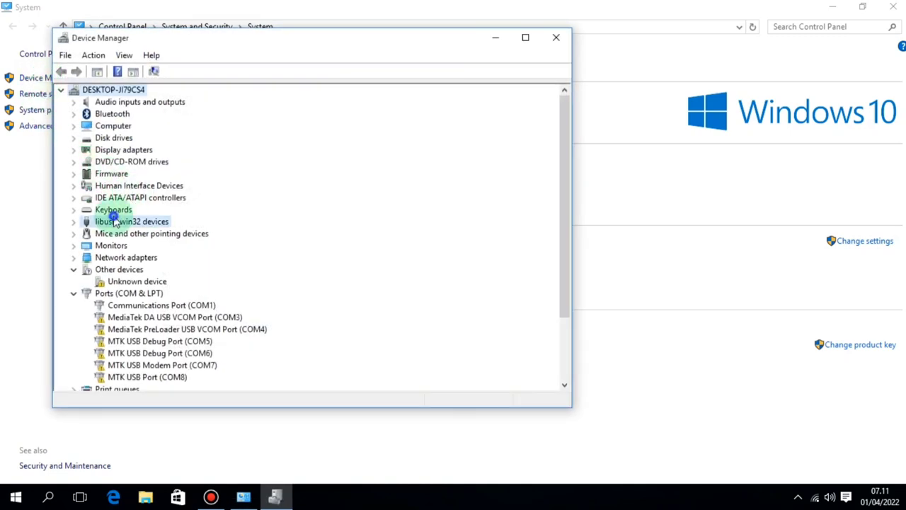
left_click(74, 222)
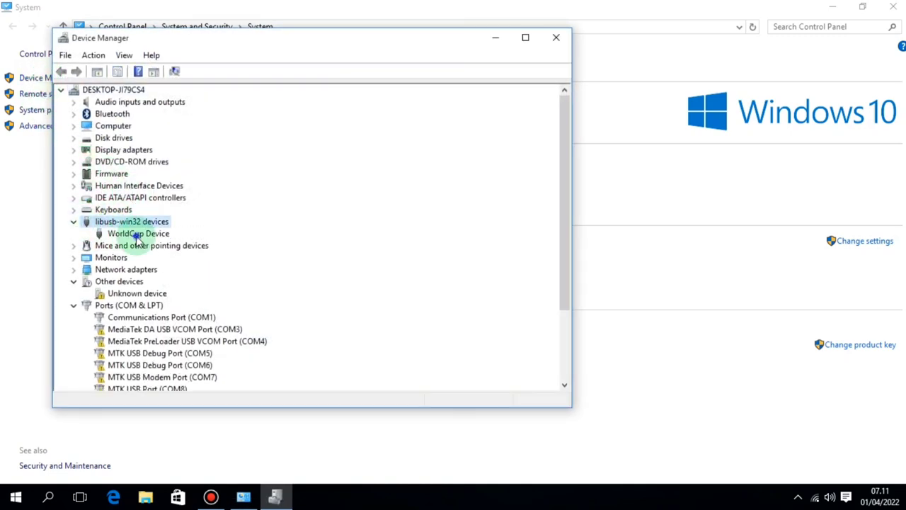
left_click(135, 233)
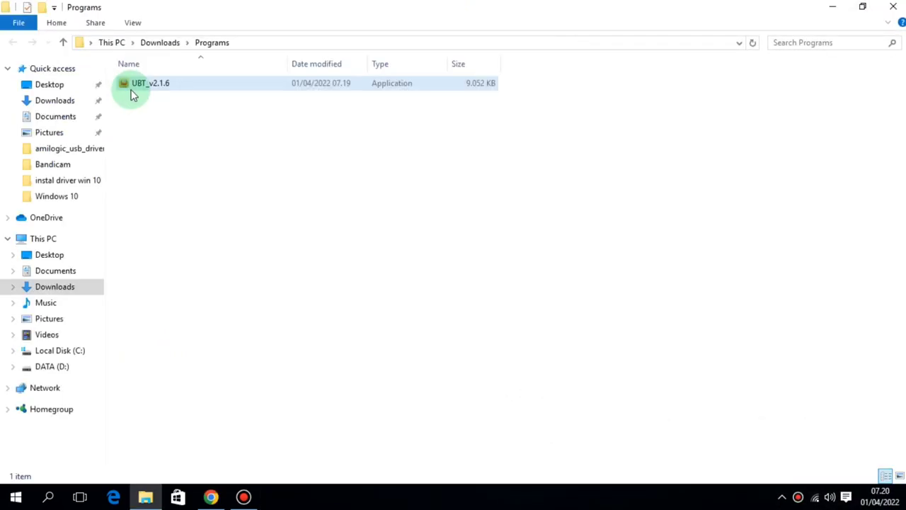
Run the UBT_v2.1.6 installer as administrator in English, keeping the default destination and Start Menu folders
left_click(133, 89)
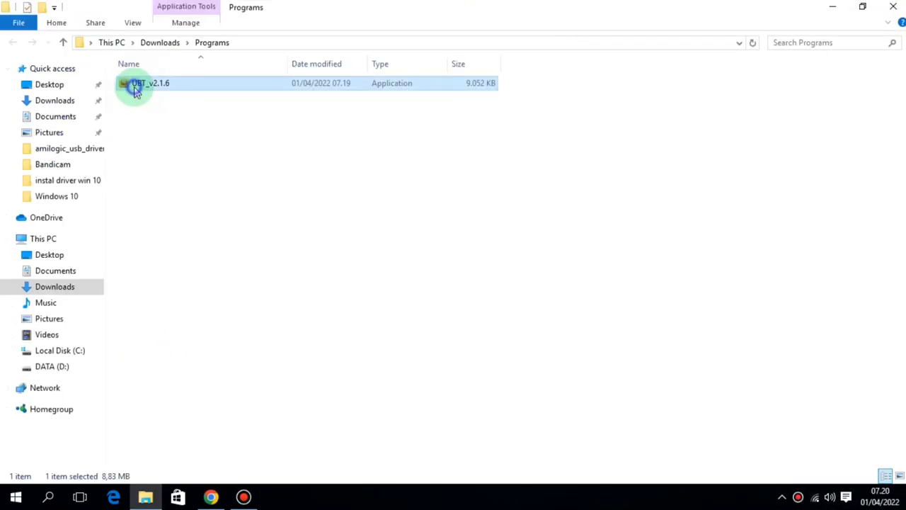
right_click(135, 86)
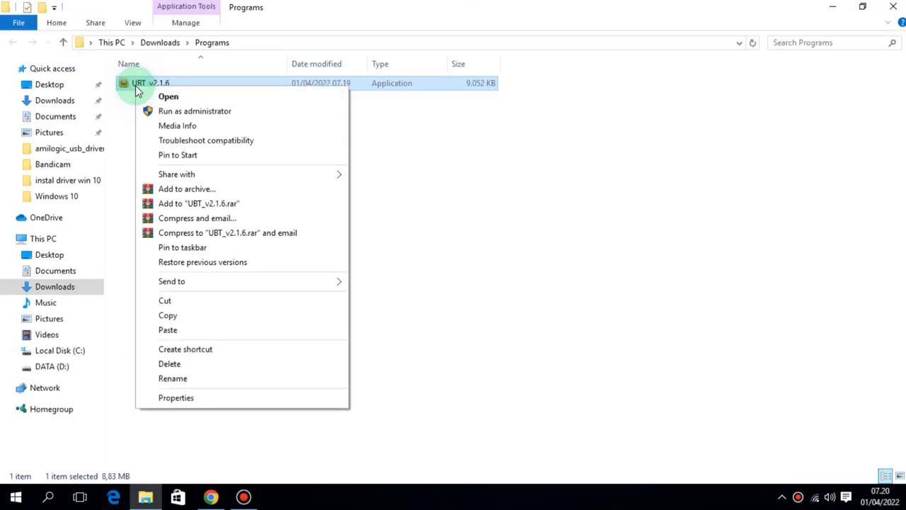
left_click(181, 111)
left_click(448, 280)
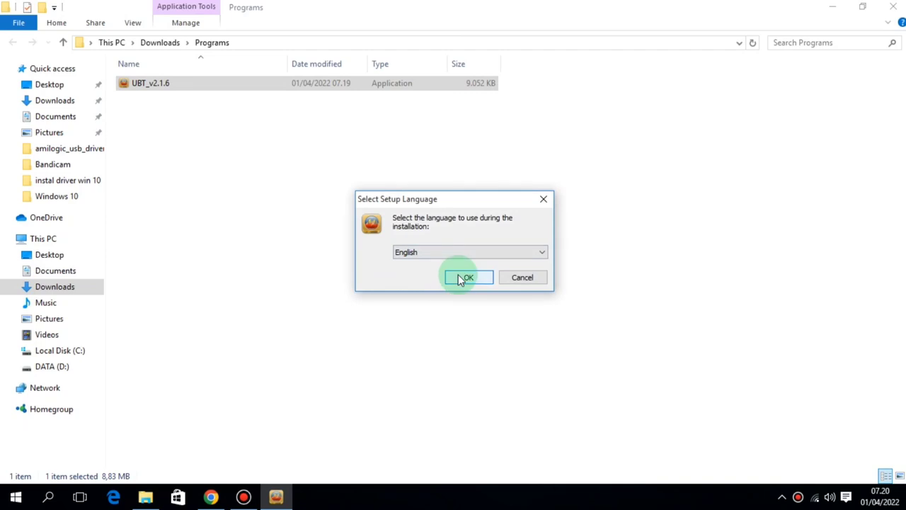
left_click(527, 356)
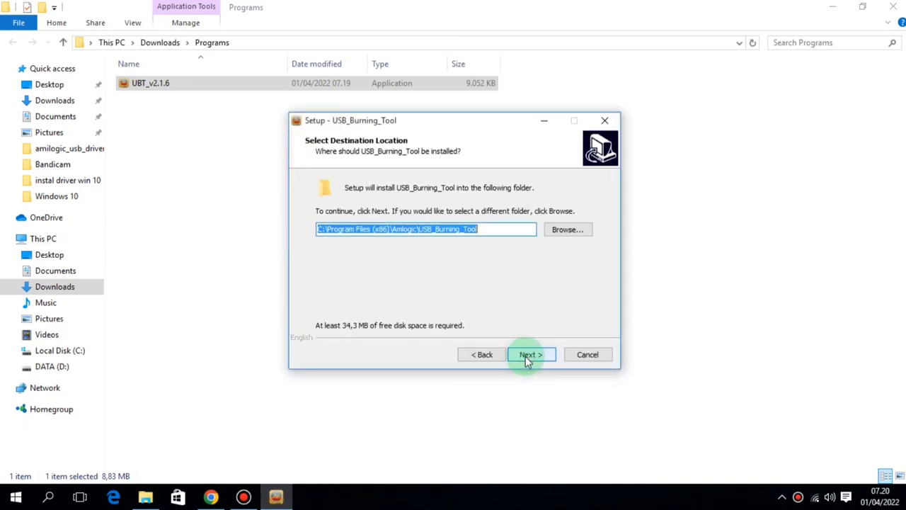
left_click(527, 356)
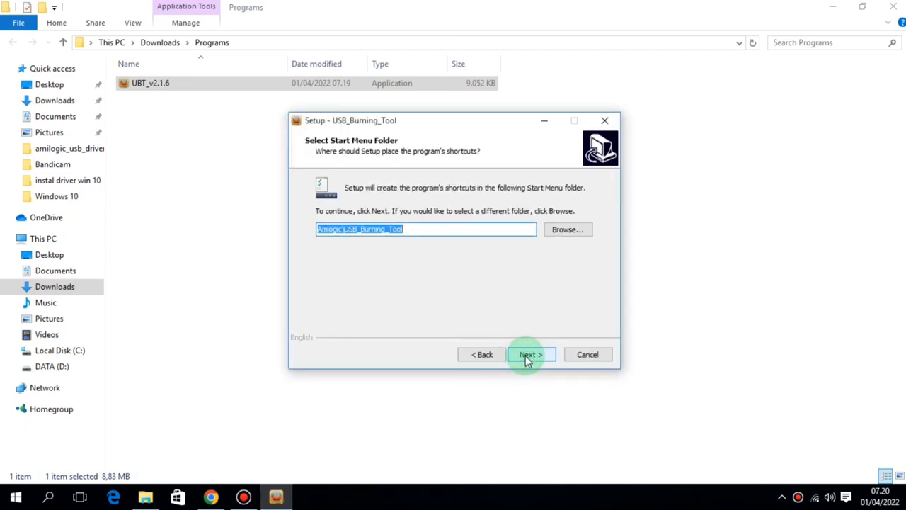
left_click(527, 356)
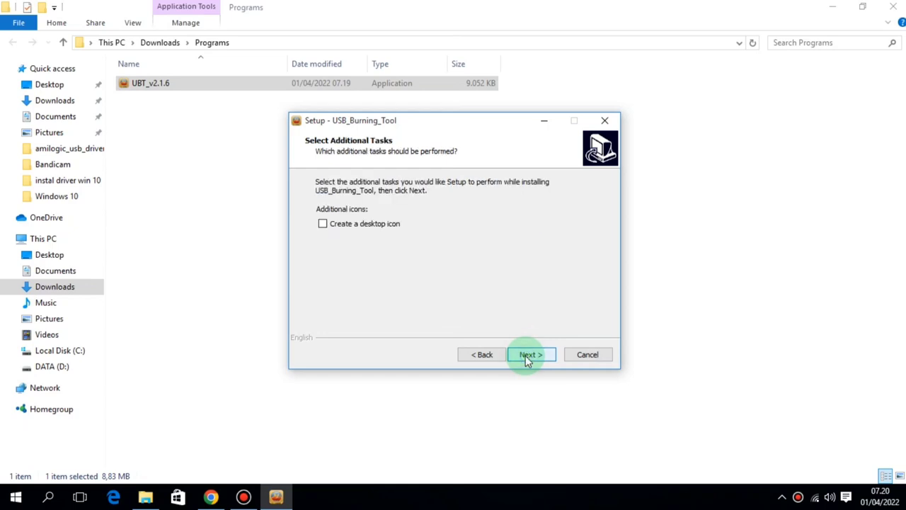
Enable the creation of a desktop icon and start the USB_Burning_Tool installation
left_click(323, 223)
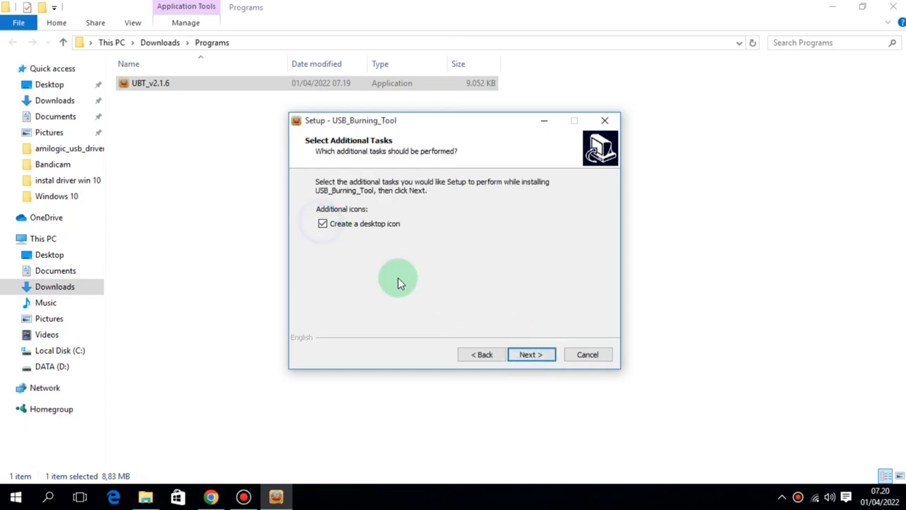
left_click(536, 355)
left_click(532, 355)
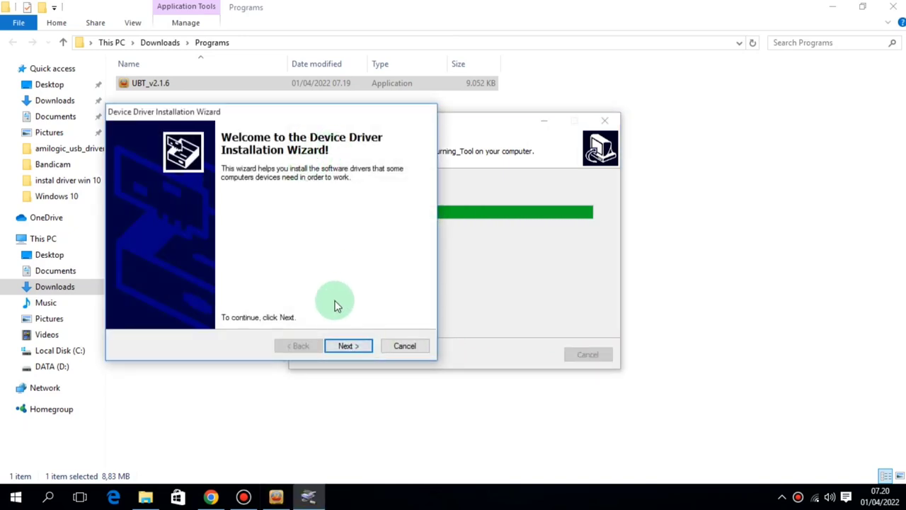
Complete the Device Driver Installation Wizard and finish the USB_Burning_Tool setup
left_click(346, 346)
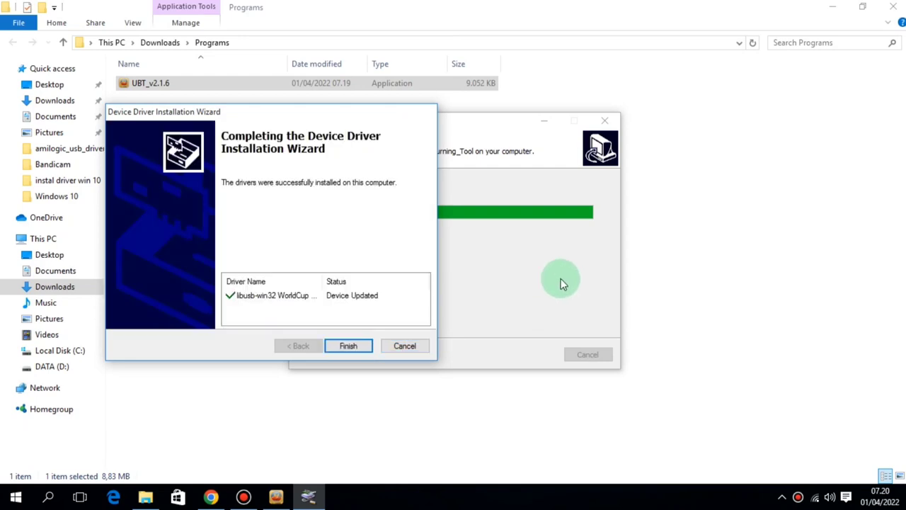
left_click(348, 345)
left_click(524, 351)
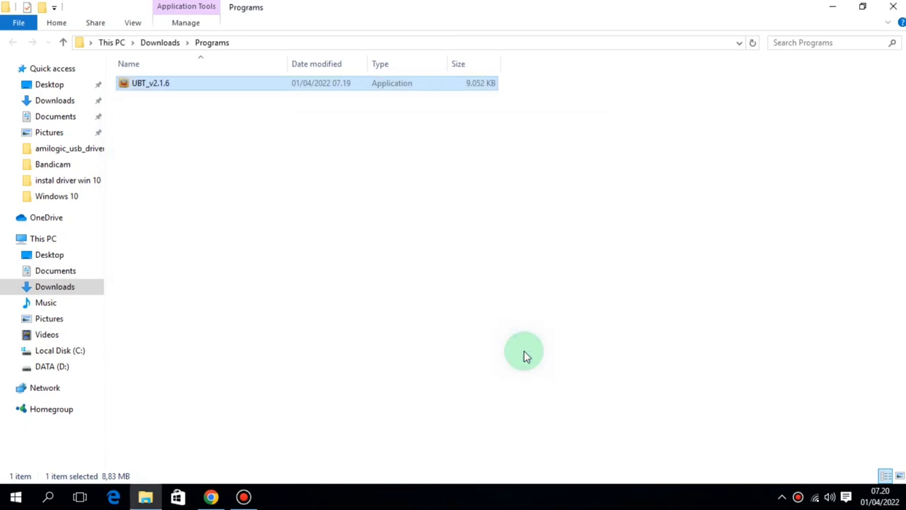
Minimize the Programs folder, launch USB_Burning_Tool from the desktop, check the device's connection status in the maximized window, and close the tool
left_click(830, 10)
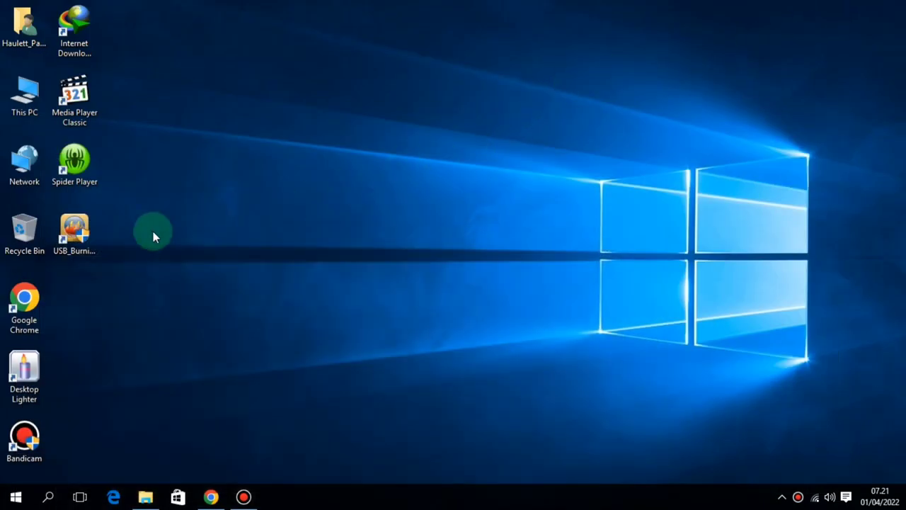
double_click(90, 229)
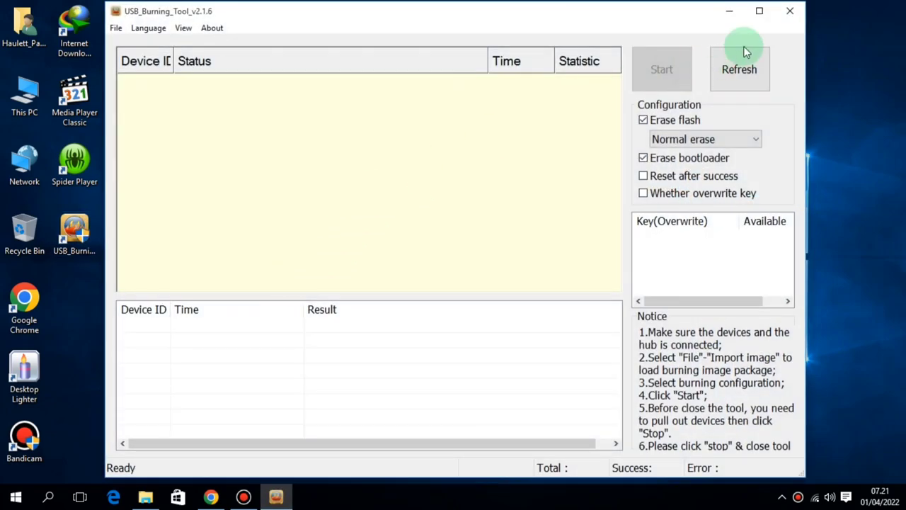
left_click(759, 12)
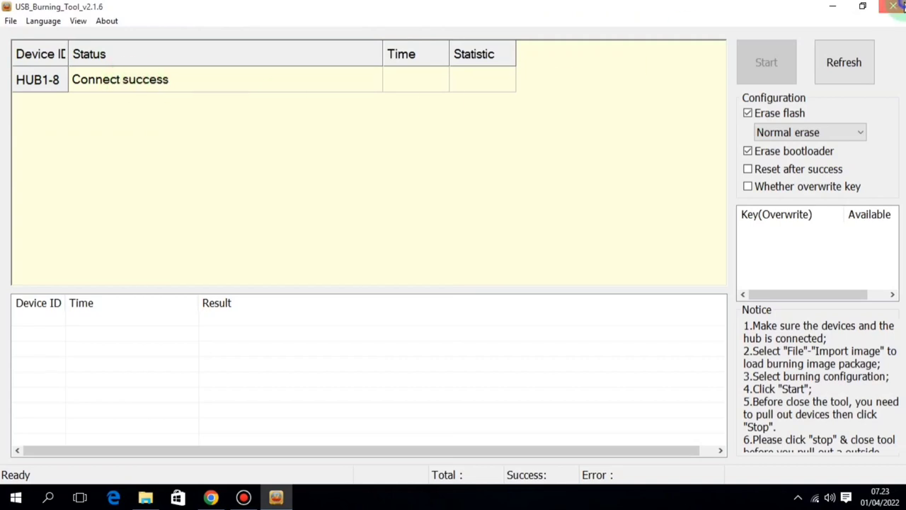
left_click(893, 7)
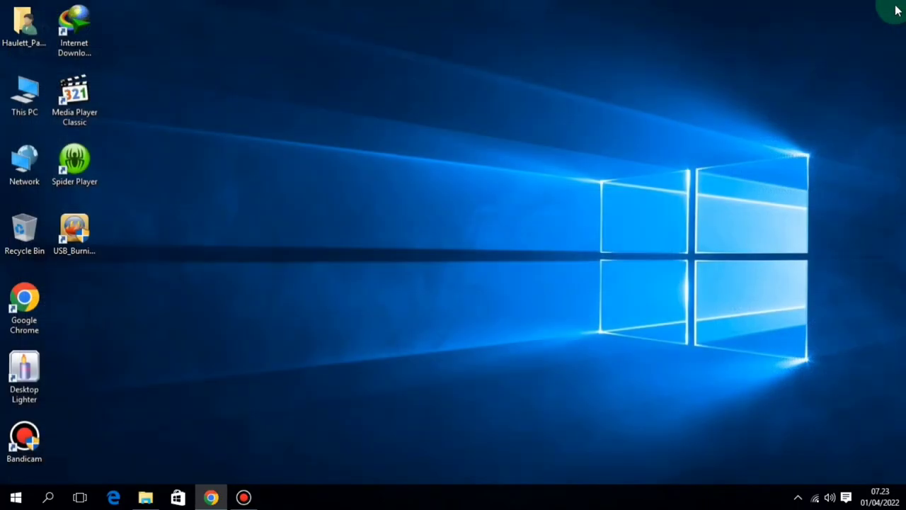